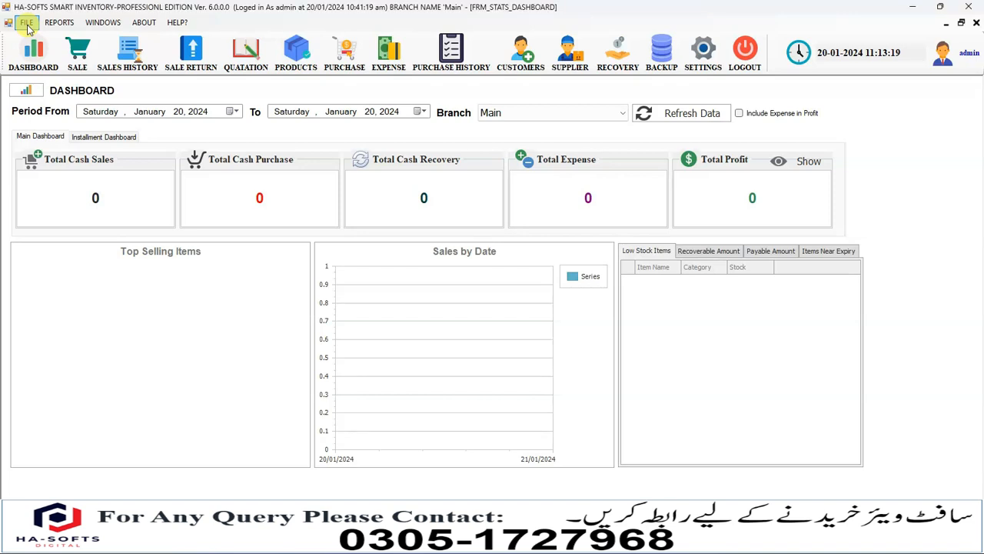
Open the Add or Manage Employee form from the FILE > EMPLOYEE menu
left_click(27, 23)
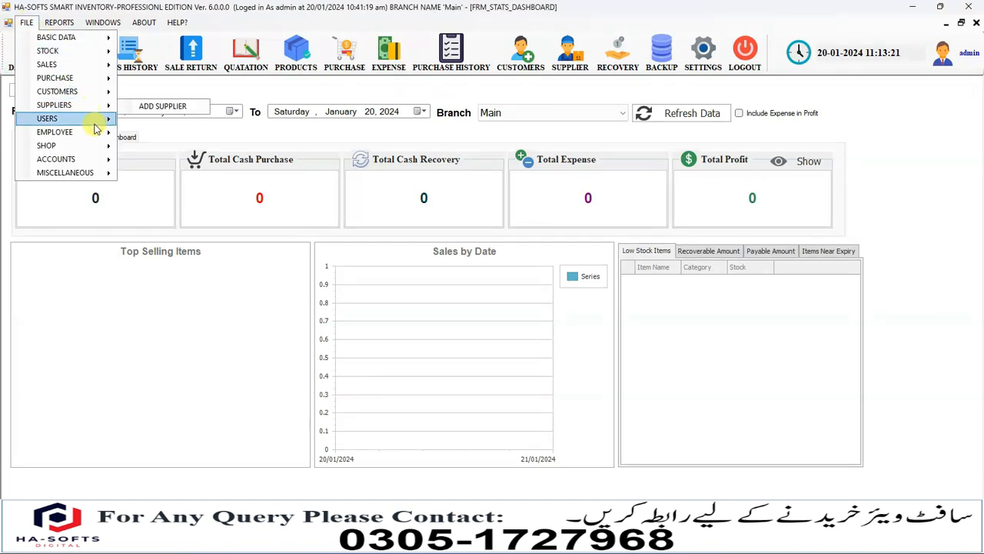
mouse_move(99, 136)
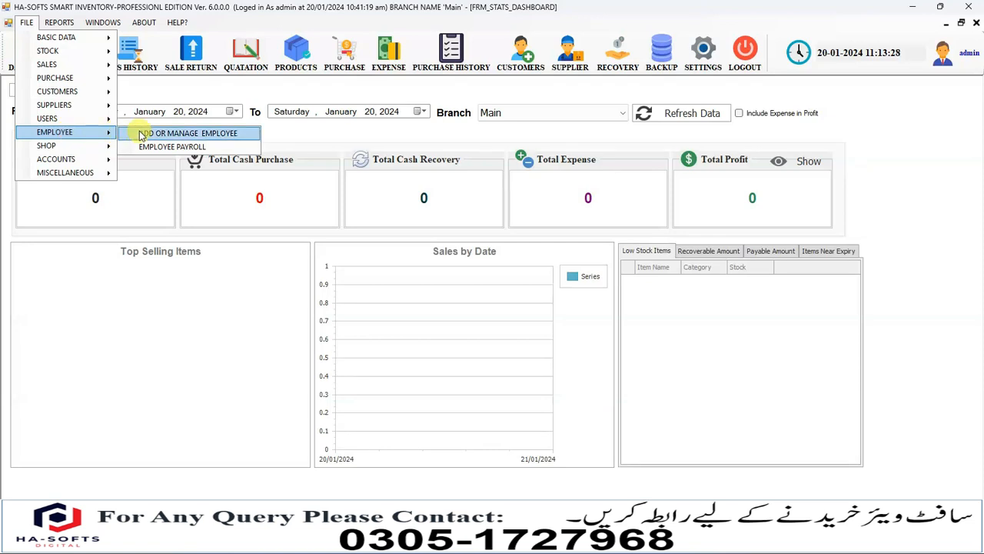
left_click(170, 135)
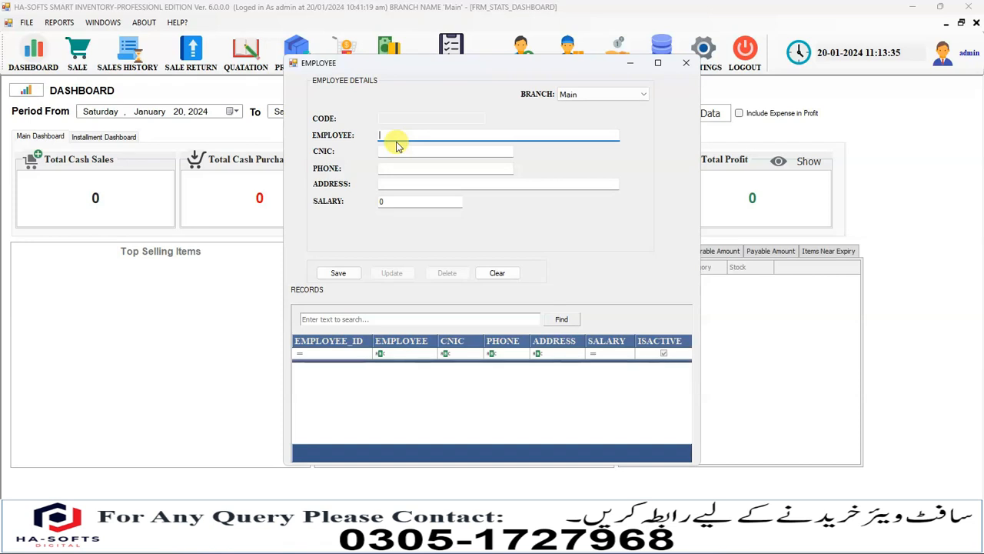
Fill in the employee's name, CNIC number, phone number and address fields
type("Hameed")
key("Tab")
left_click(381, 151)
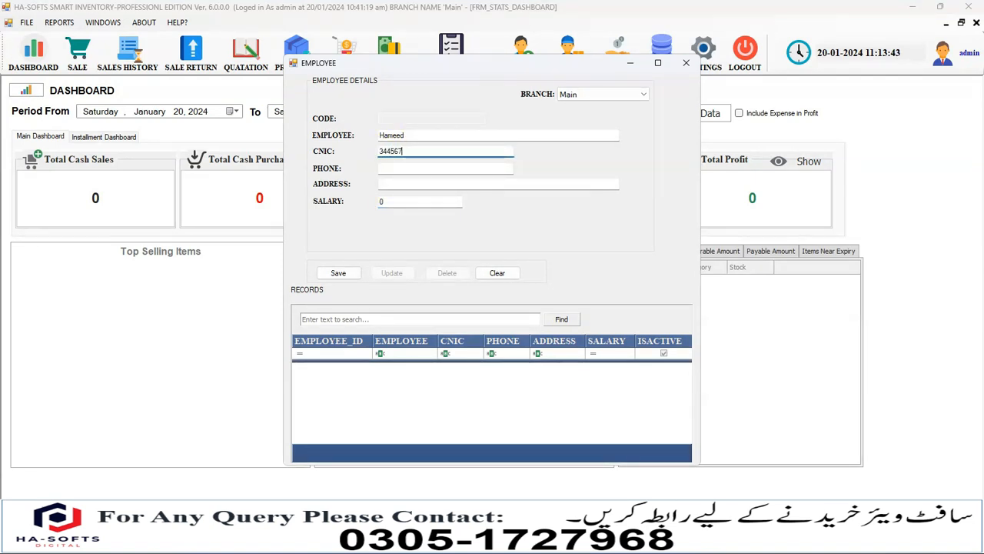
left_click(388, 168)
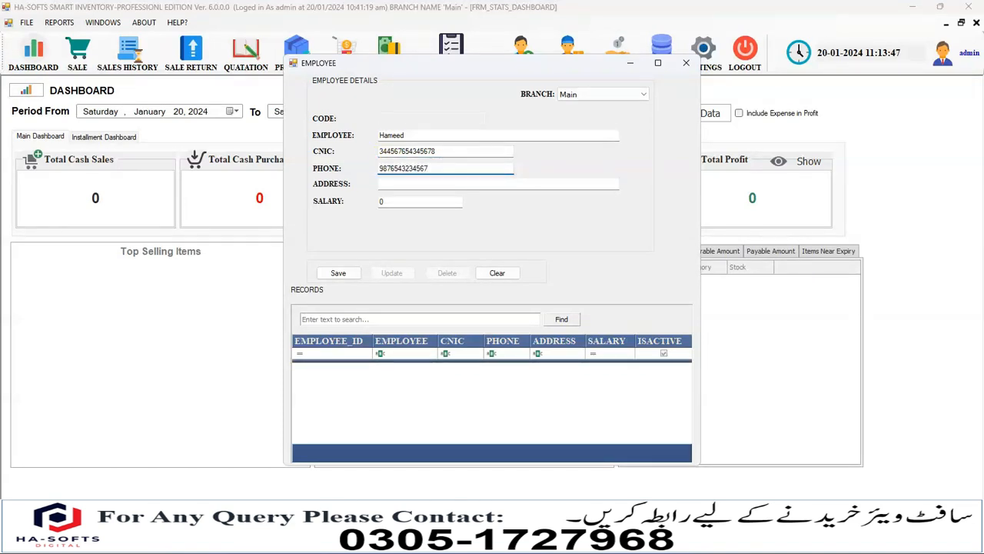
left_click(389, 182)
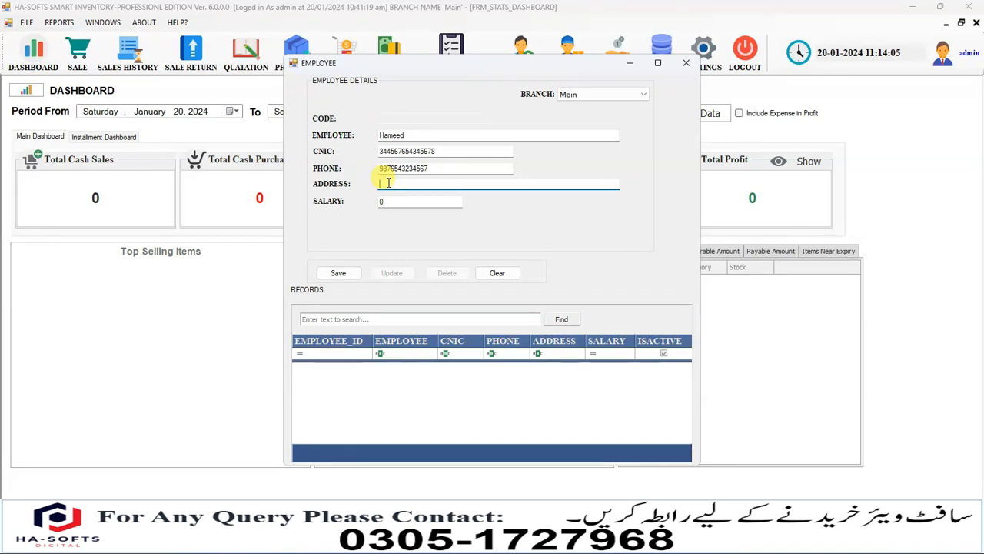
type("abc address")
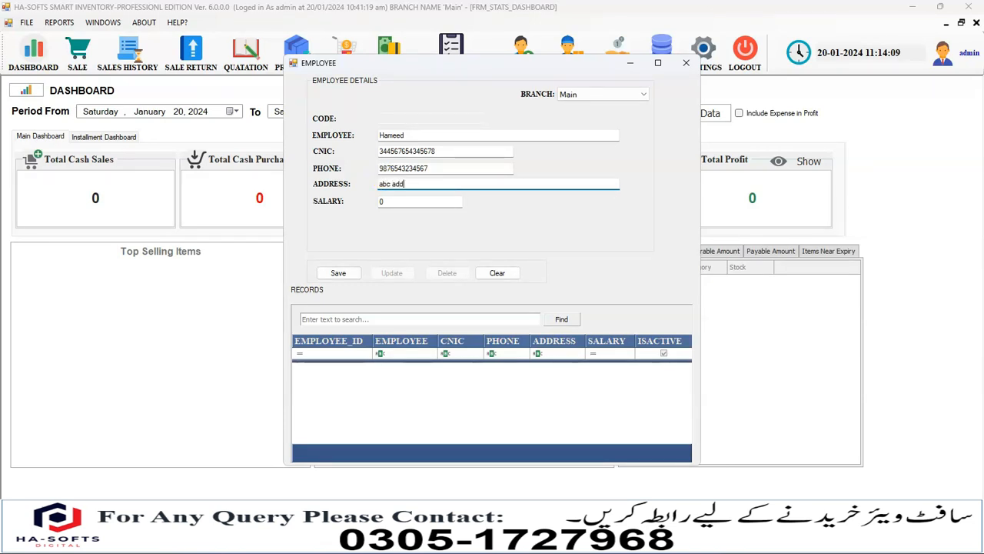
left_click(380, 201)
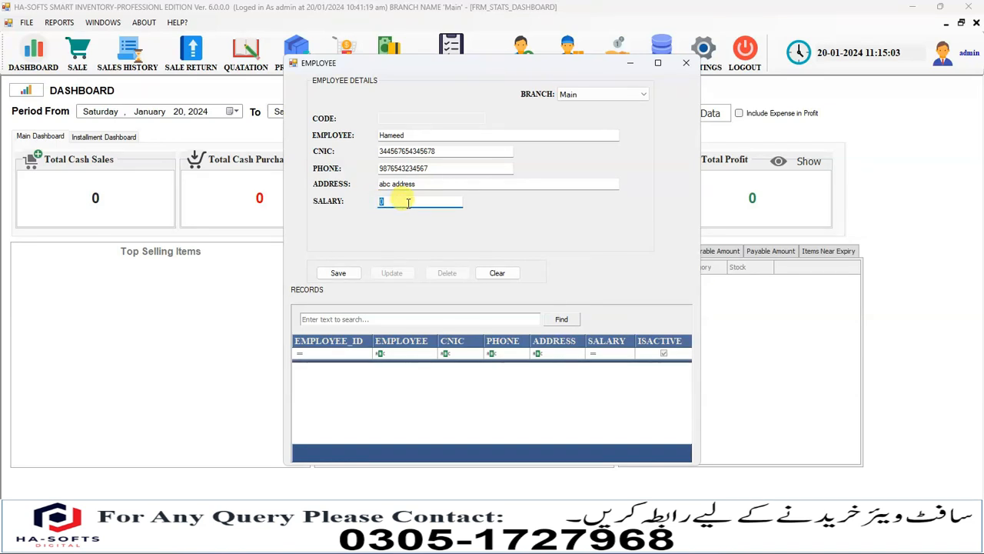
Enter a salary of 17000, save the employee, and confirm the Record Added message
type("17")
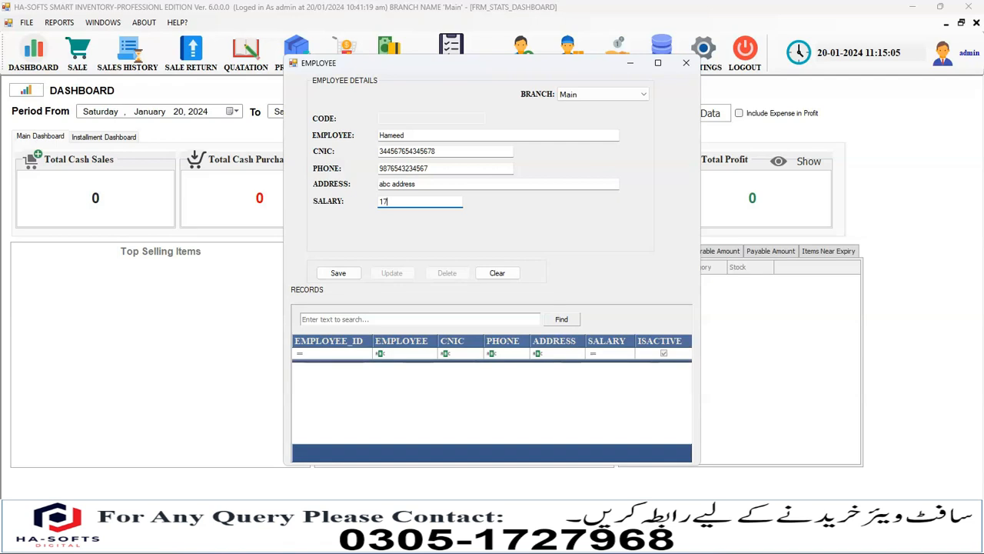
type("000")
left_click(344, 274)
left_click(538, 310)
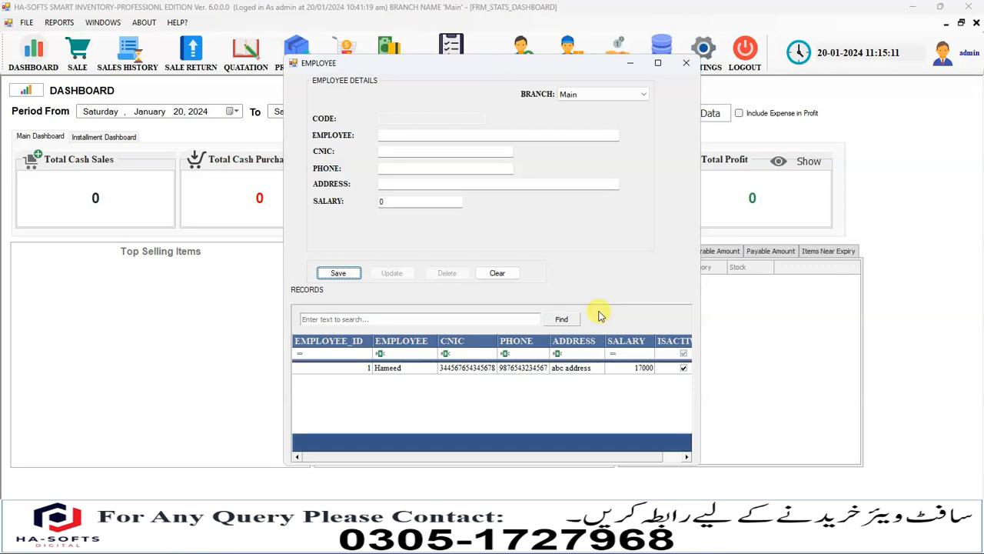
Close the Employee window and open FILE > EMPLOYEE > EMPLOYEE PAYROLL
left_click_drag(699, 287, 726, 254)
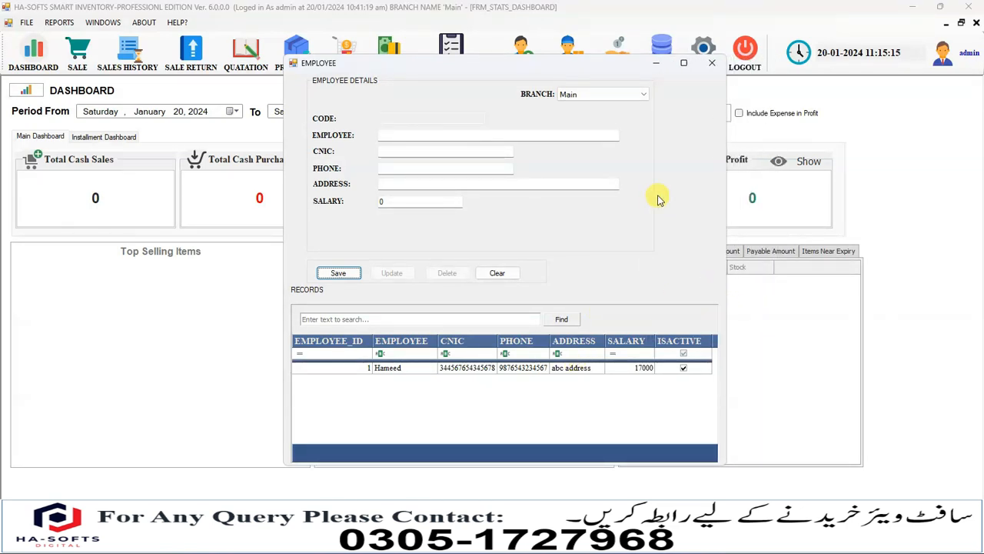
left_click(712, 63)
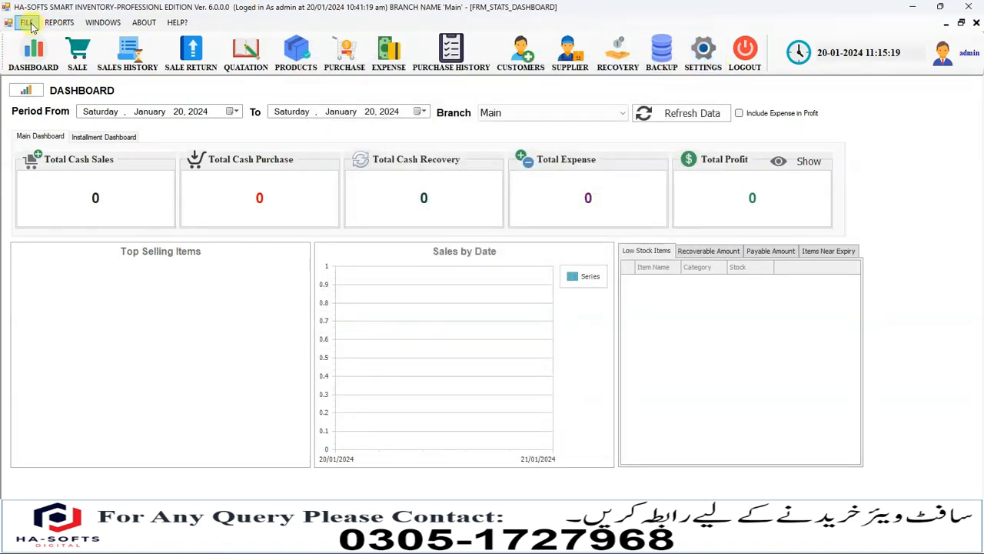
left_click(30, 24)
mouse_move(98, 139)
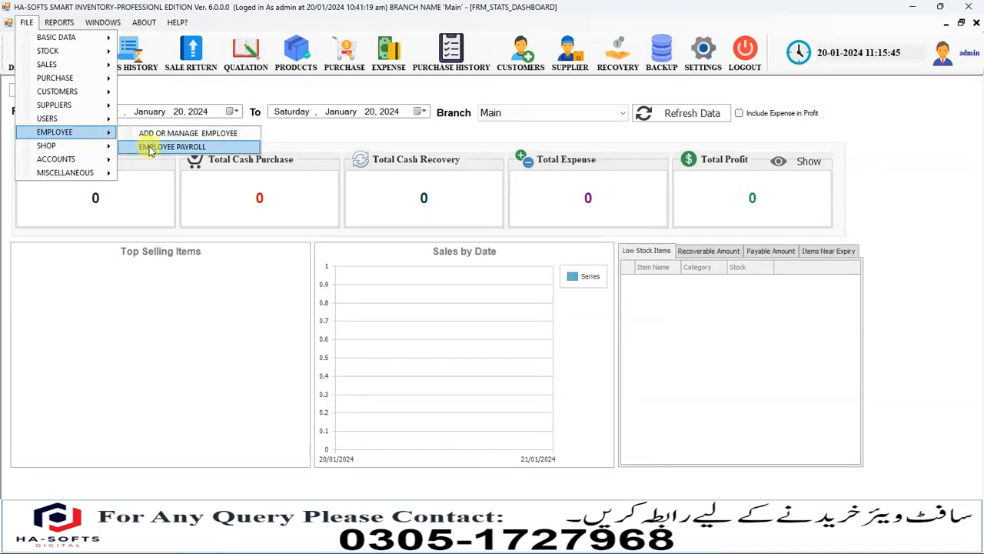
left_click(172, 146)
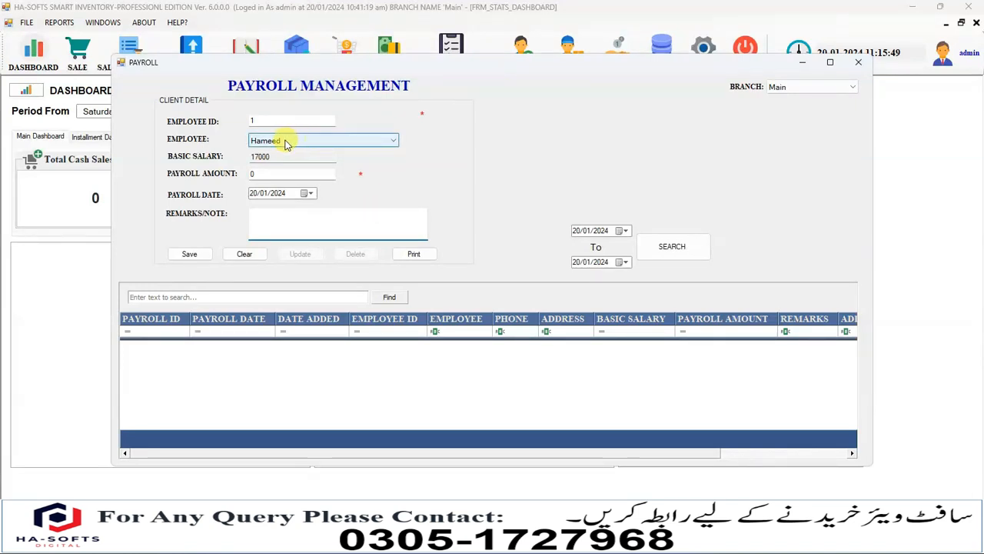
For employee 1 (basic 17000), save payroll amount 16000 with remark '1000 rs fine due to 2 leaves'
left_click(282, 140)
left_click(278, 153)
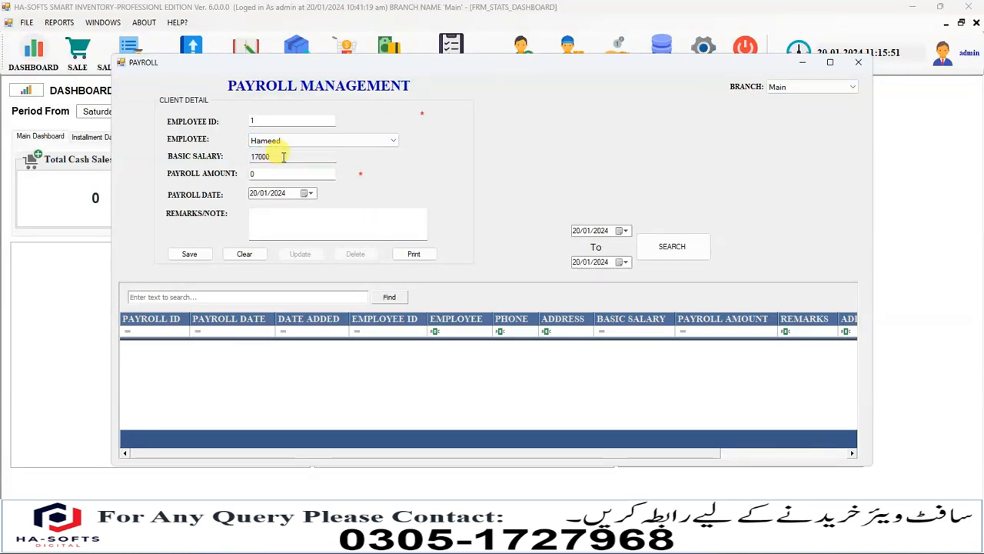
left_click_drag(294, 156, 252, 156)
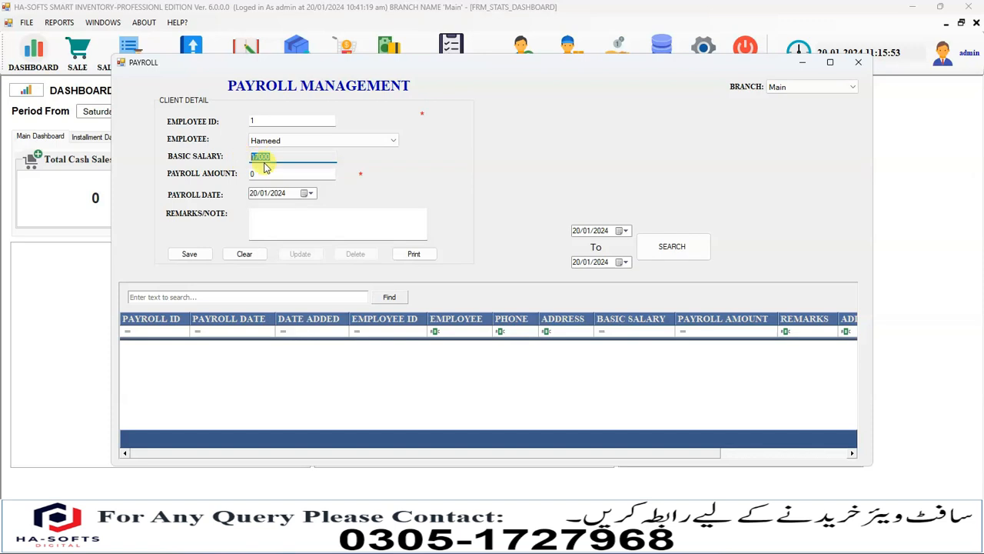
left_click(284, 173)
double_click(285, 174)
type("16000")
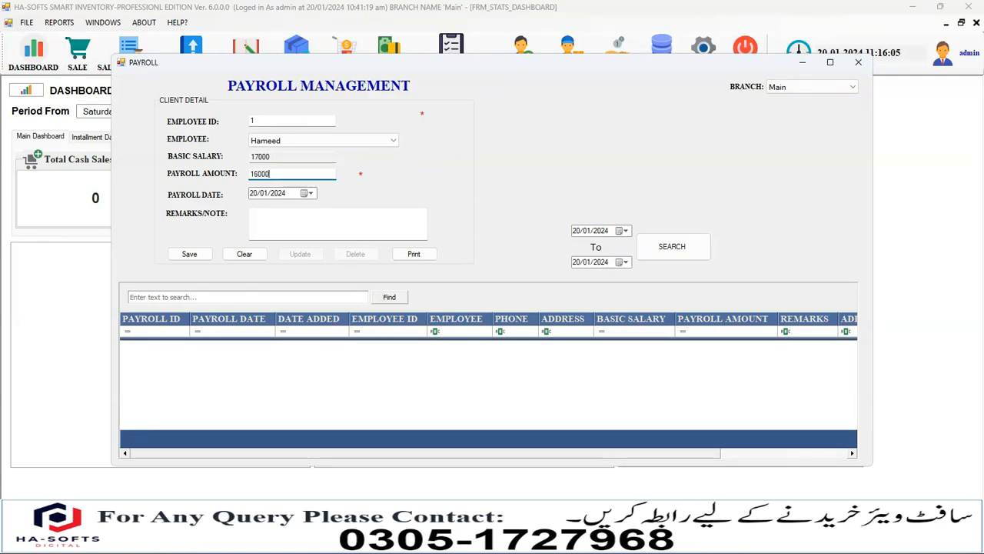
left_click(270, 213)
type("1000 rs")
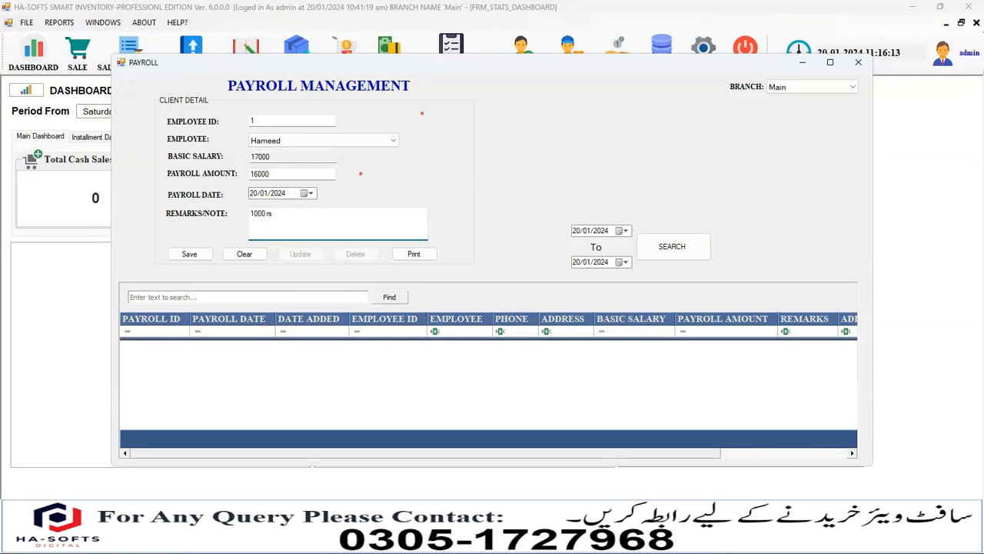
type(" fine due to 2 leaves")
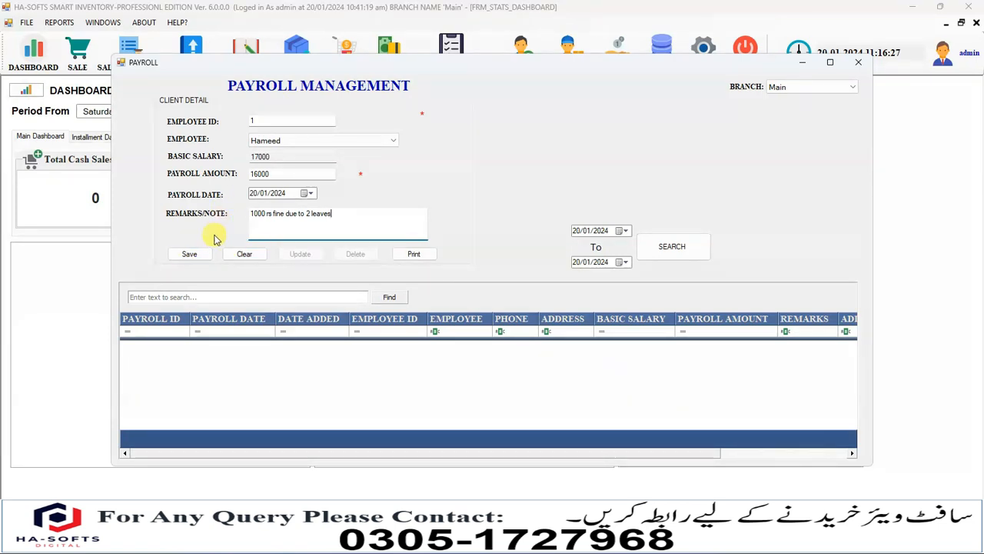
left_click(179, 255)
left_click(536, 312)
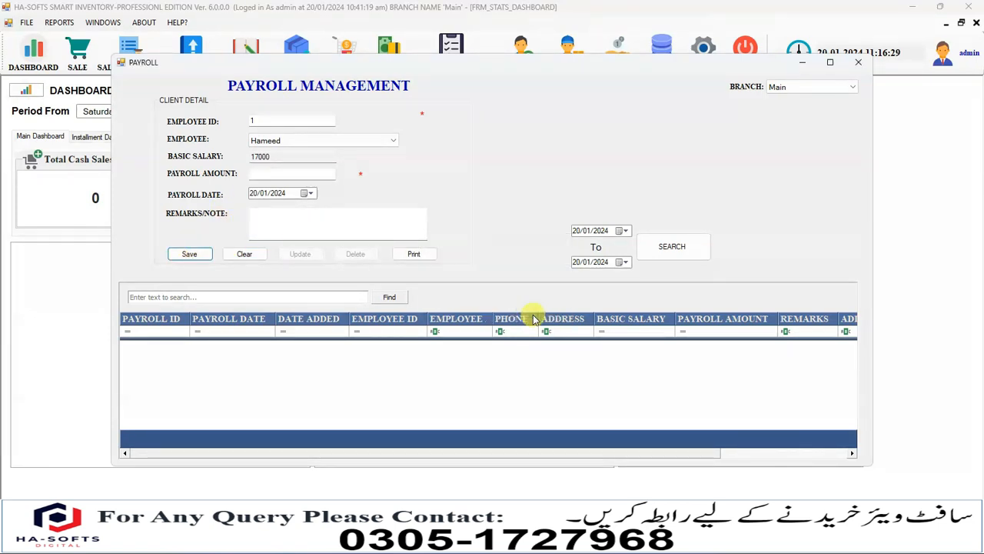
Select payroll entry 1 in the grid and print its salary slip preview
left_click(457, 346)
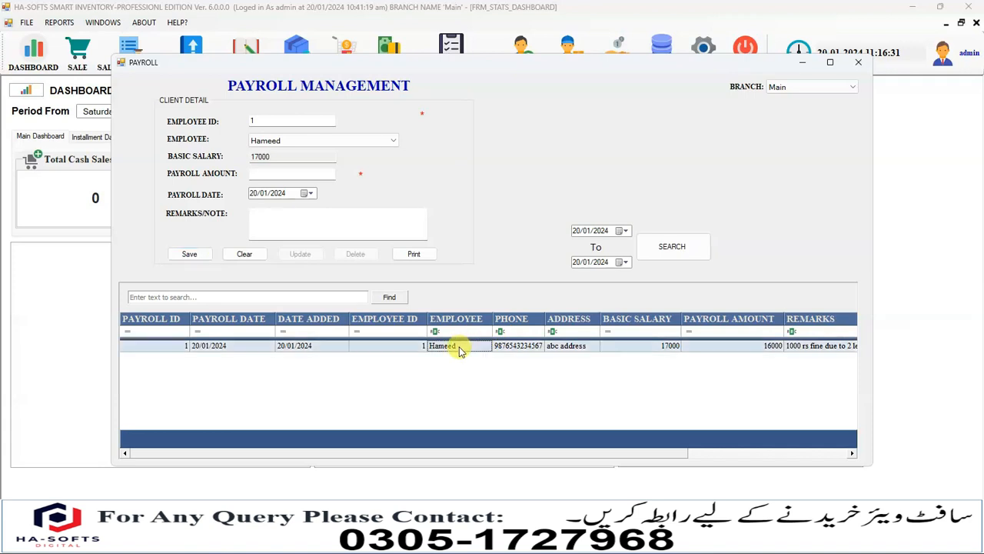
left_click(419, 255)
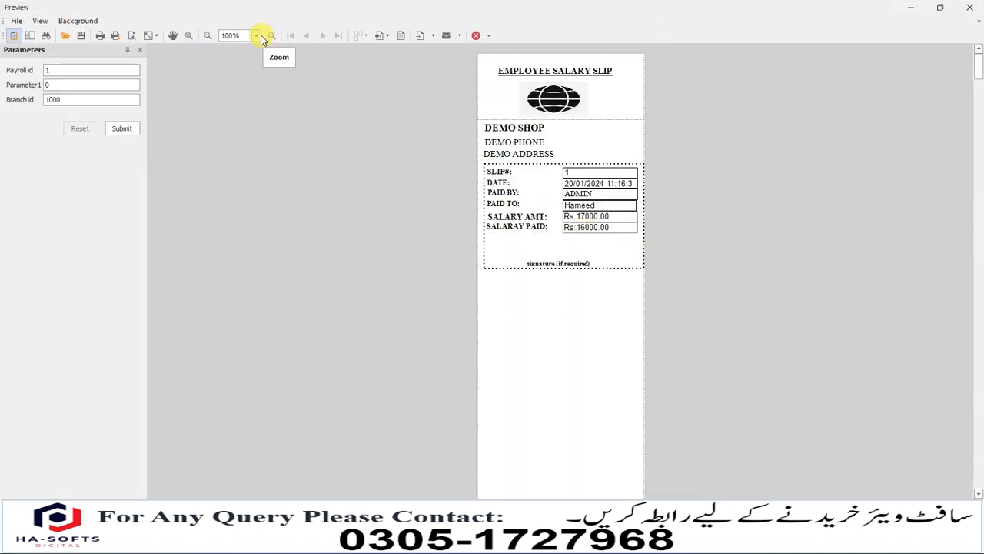
Zoom the salary slip preview to 200%, scroll through it, then close it
left_click(257, 36)
left_click(241, 61)
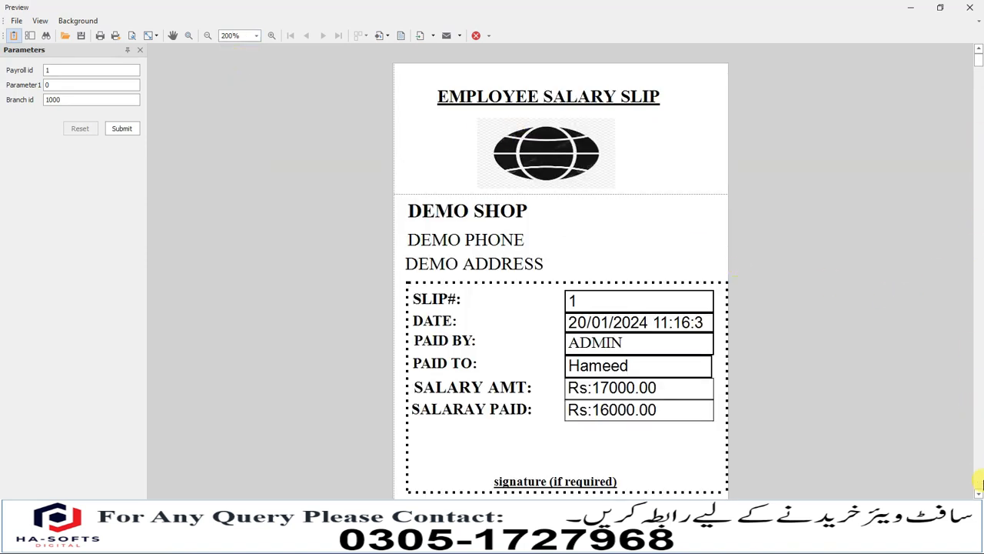
left_click(978, 493)
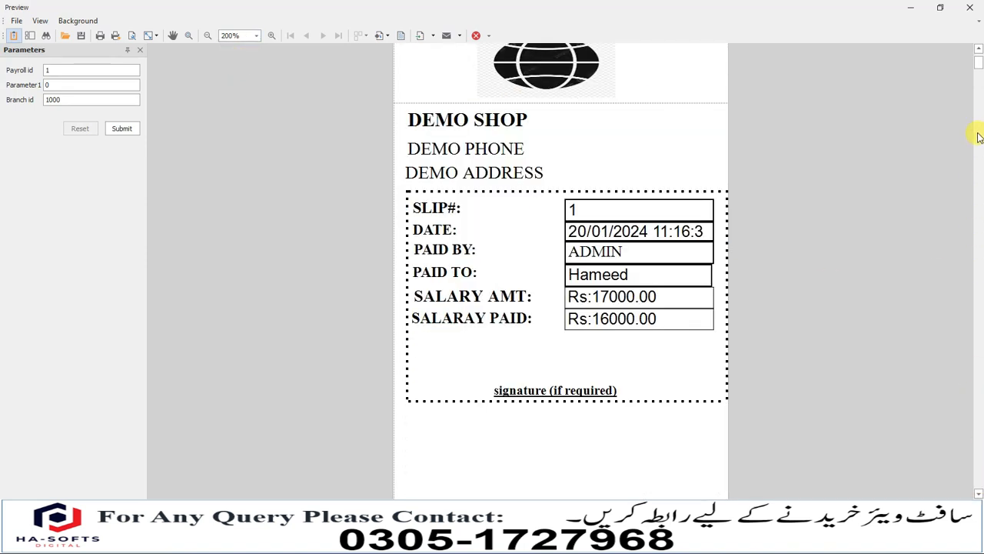
left_click(979, 50)
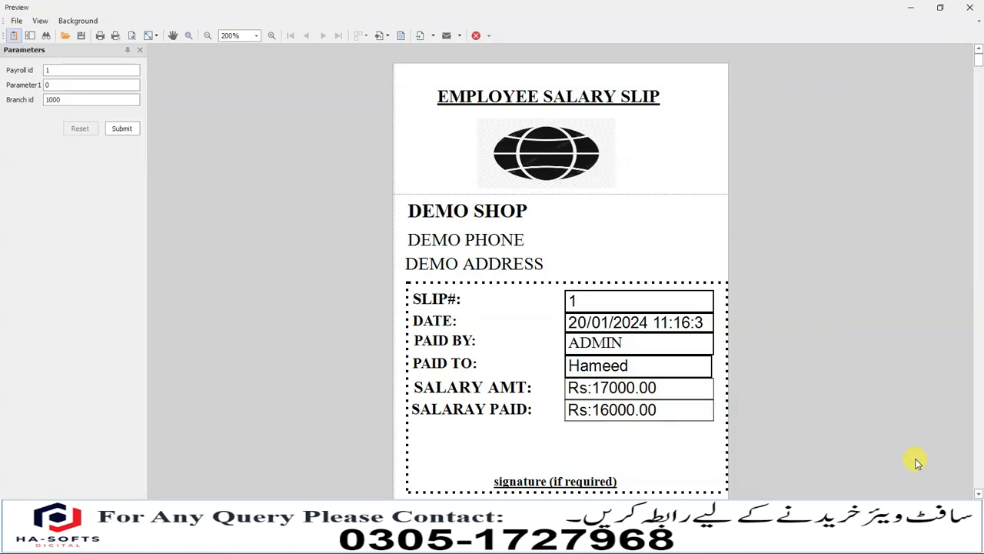
left_click(979, 492)
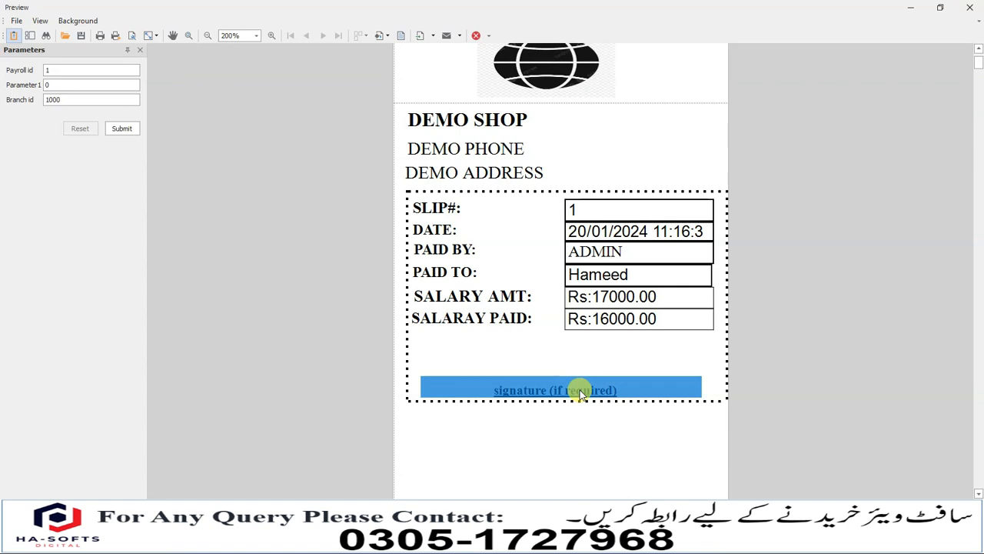
left_click(969, 7)
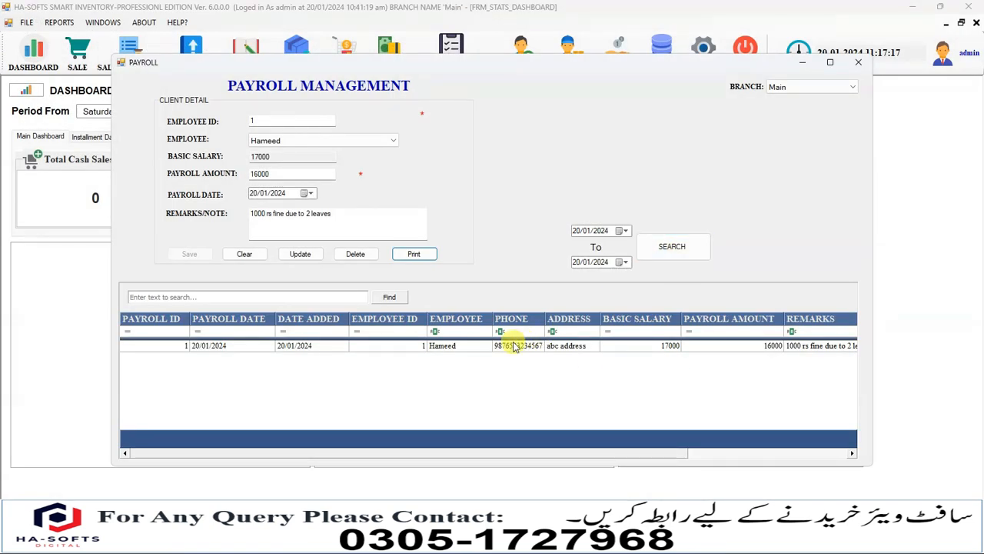
Select payroll entry 1, keep the branch as Main, and close the Payroll window
left_click(471, 347)
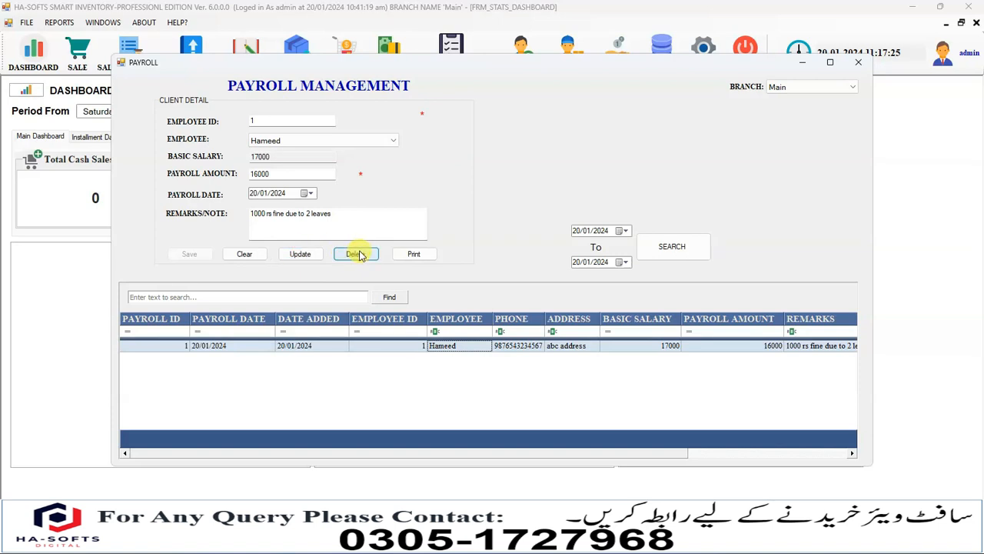
left_click(818, 88)
left_click(819, 90)
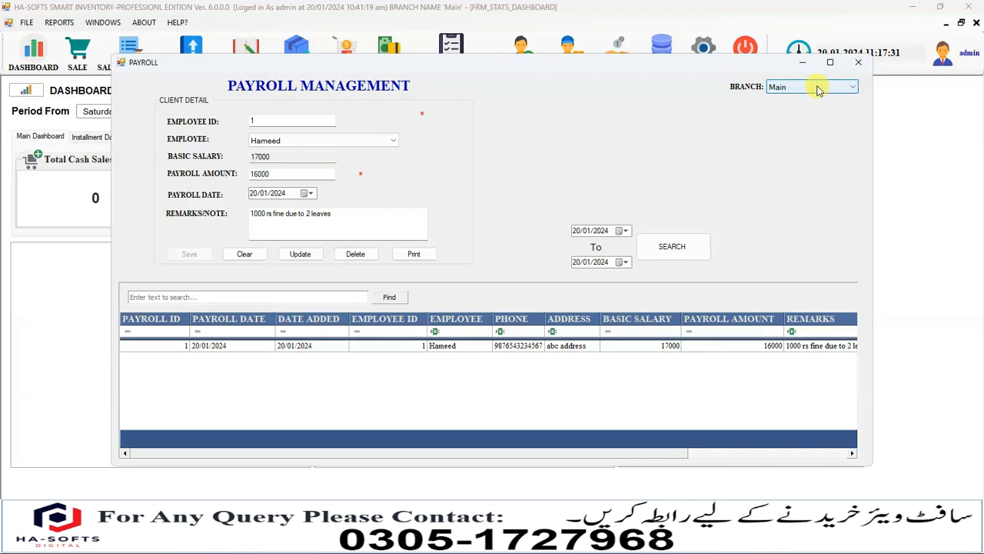
left_click(819, 90)
left_click(802, 97)
left_click(801, 89)
left_click(796, 98)
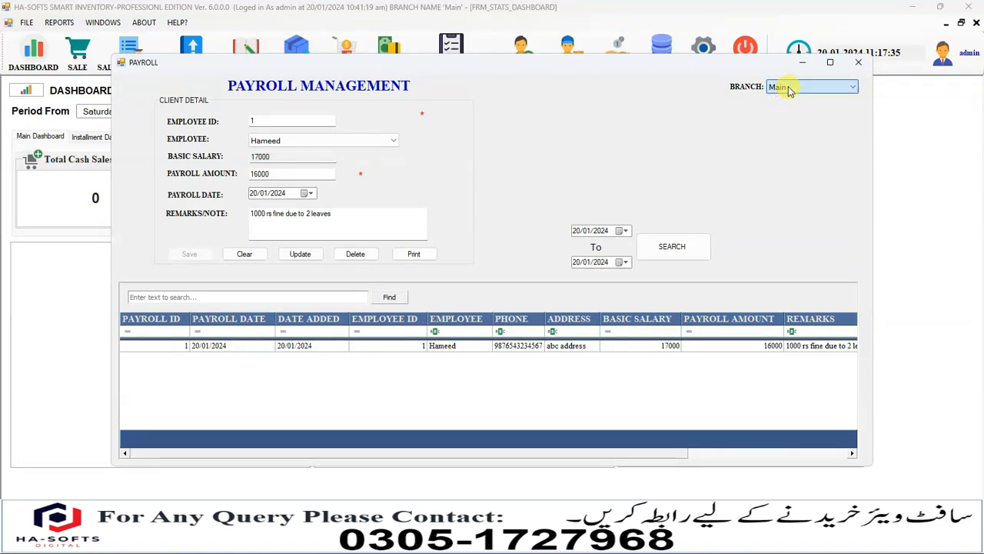
left_click(864, 61)
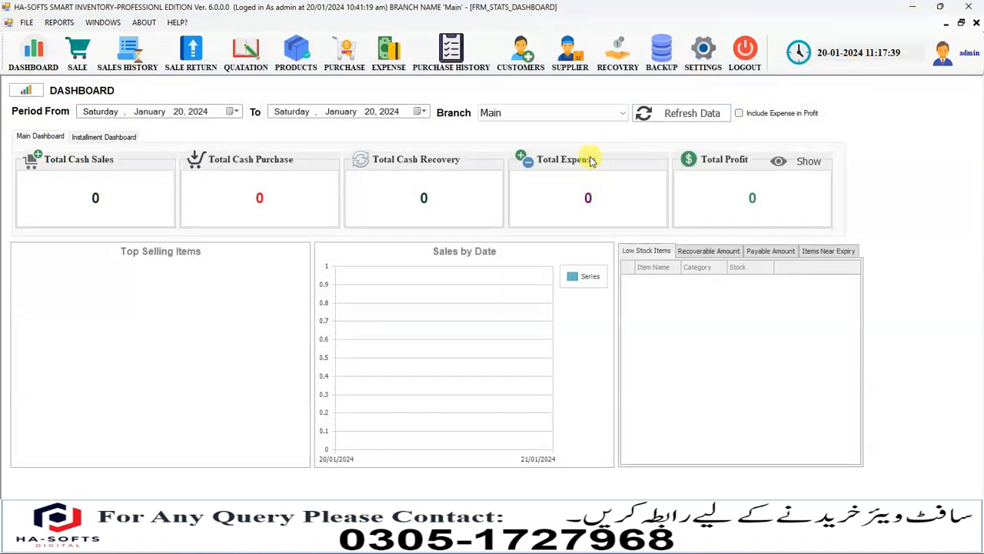